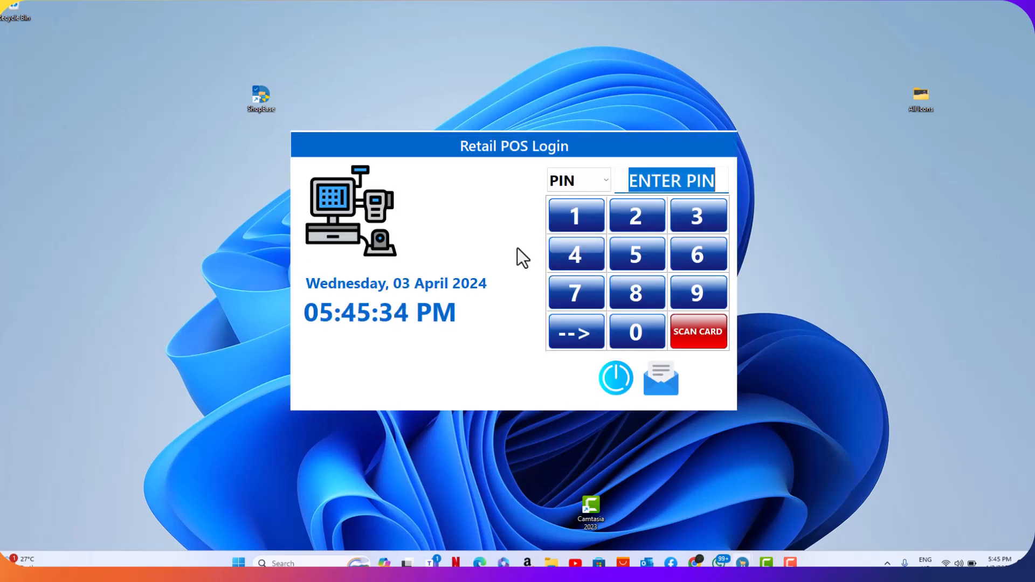
Log in with the account PIN and open a POS shift with an opening amount of 0.00
click(573, 222)
click(647, 216)
click(690, 223)
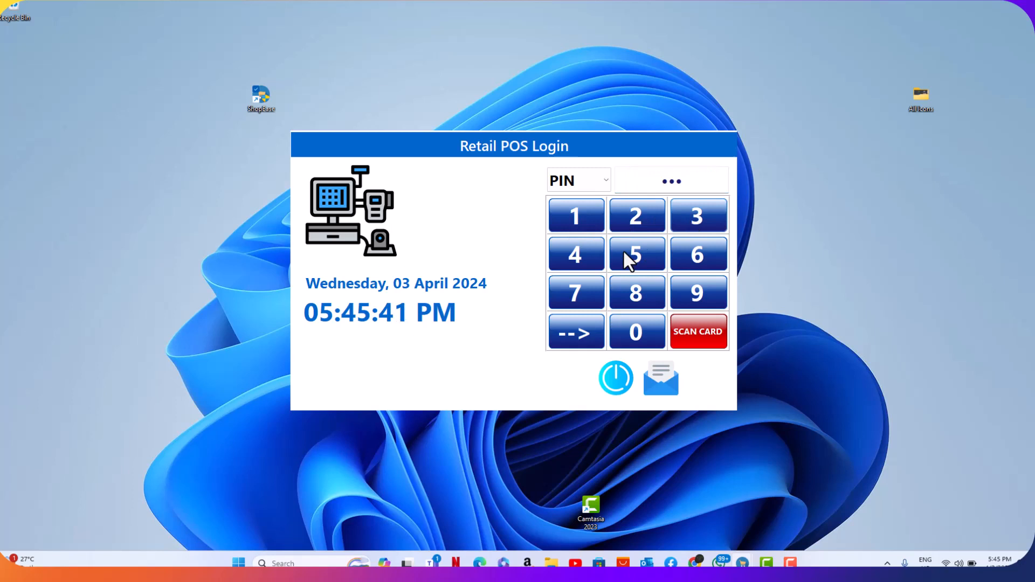
click(595, 256)
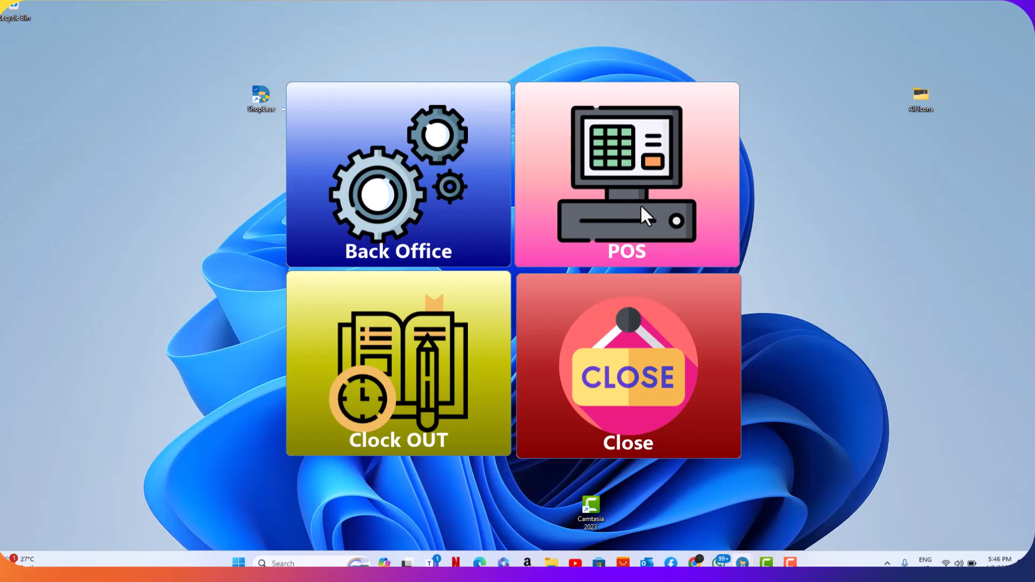
click(648, 183)
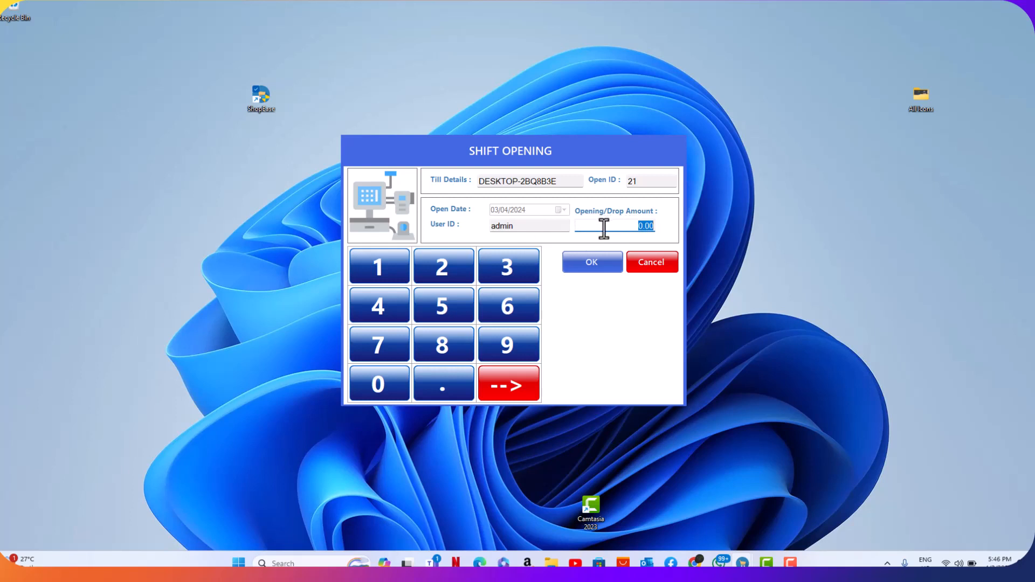
click(584, 260)
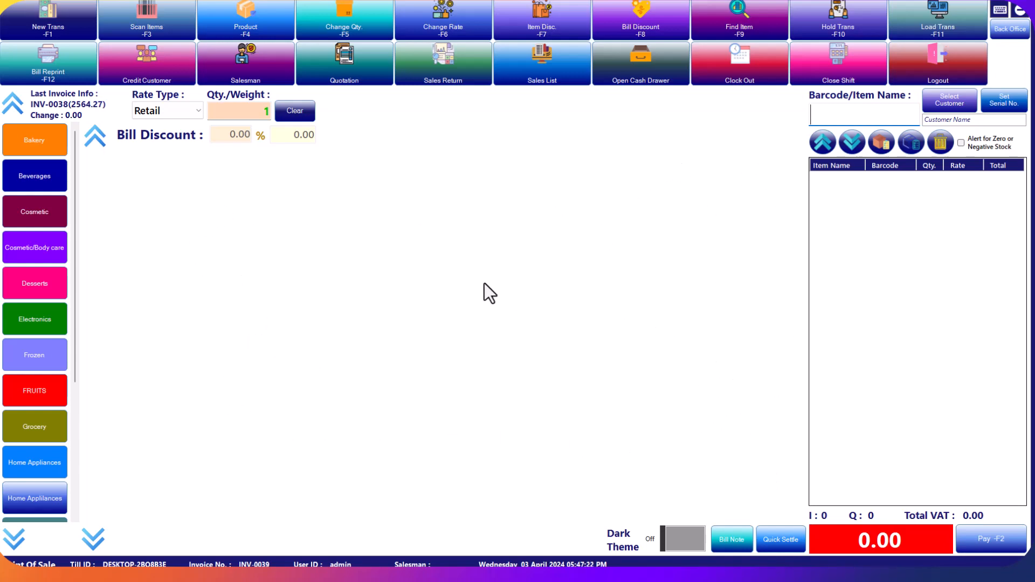
Browse the products in the Bakery, Beverages and cosmetics categories
click(35, 148)
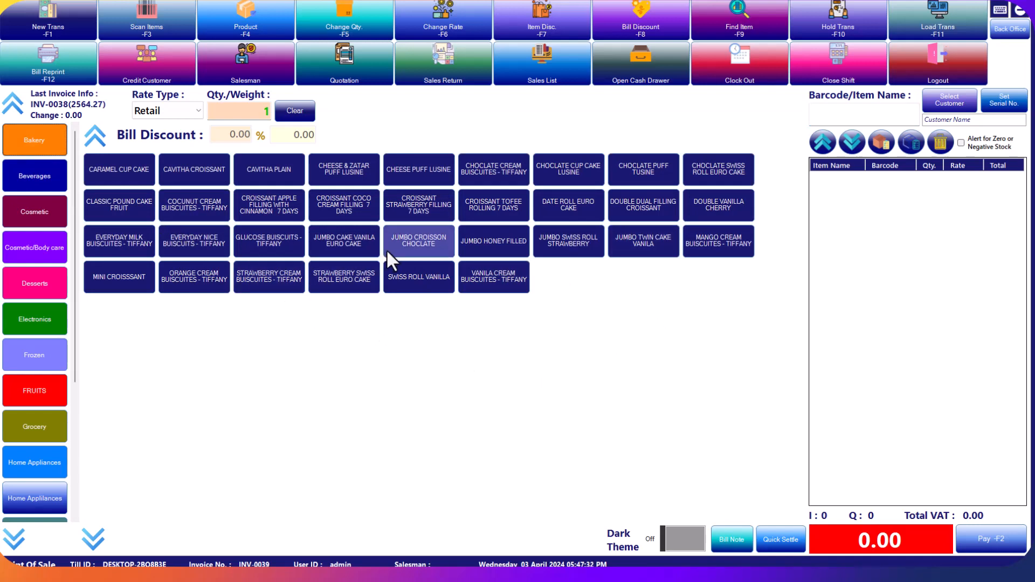
click(39, 177)
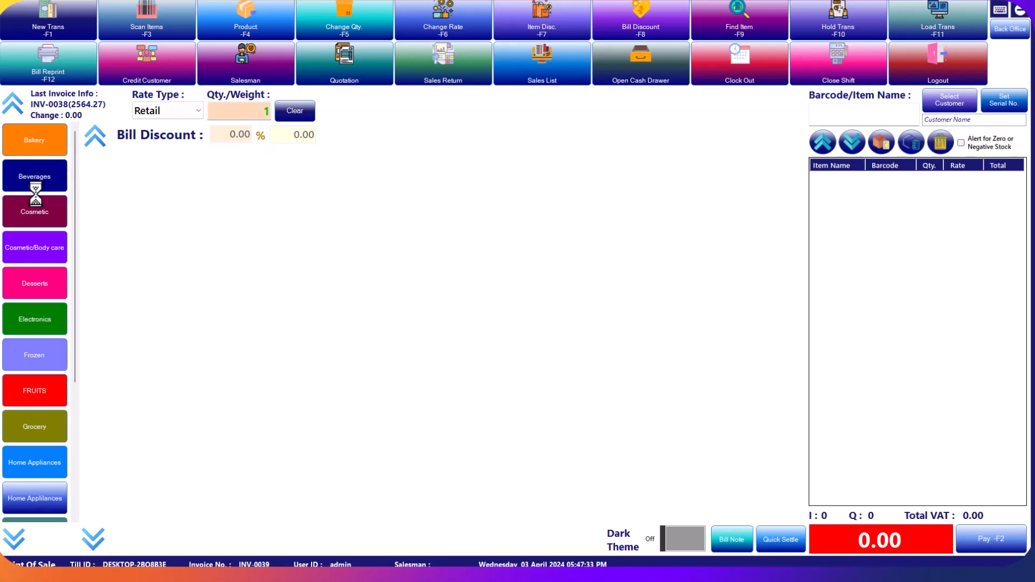
click(31, 213)
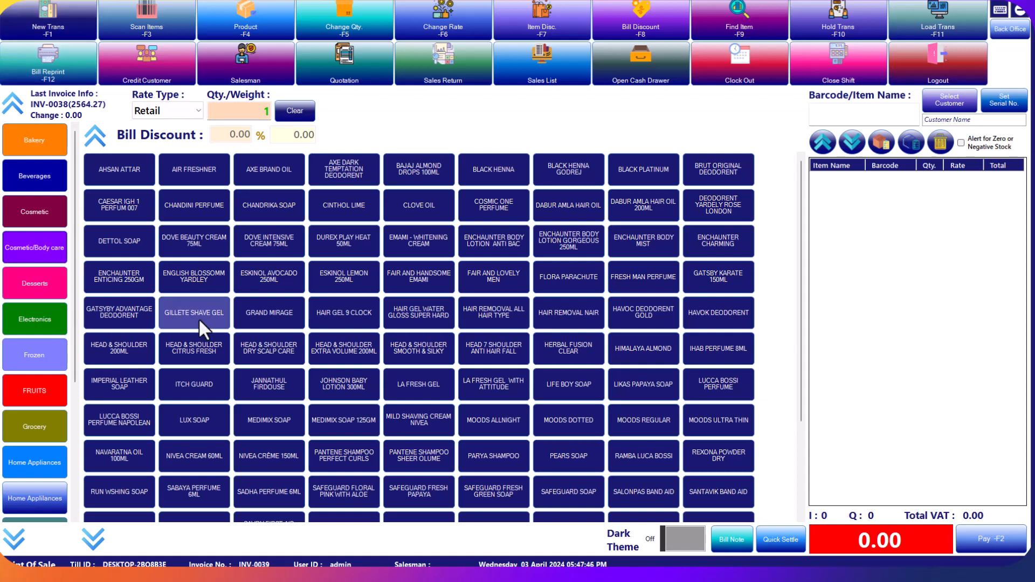
Start a new transaction and add LACNOR STRAWBERRY BANANA 200ML and NADEC BERRY COCKTAIL 200ML from Beverages
click(43, 20)
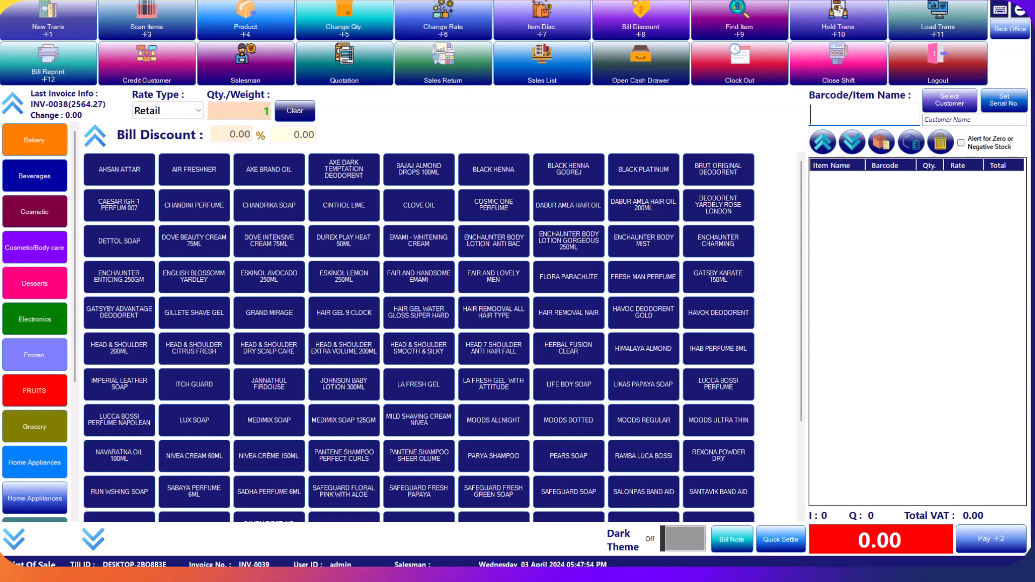
click(34, 176)
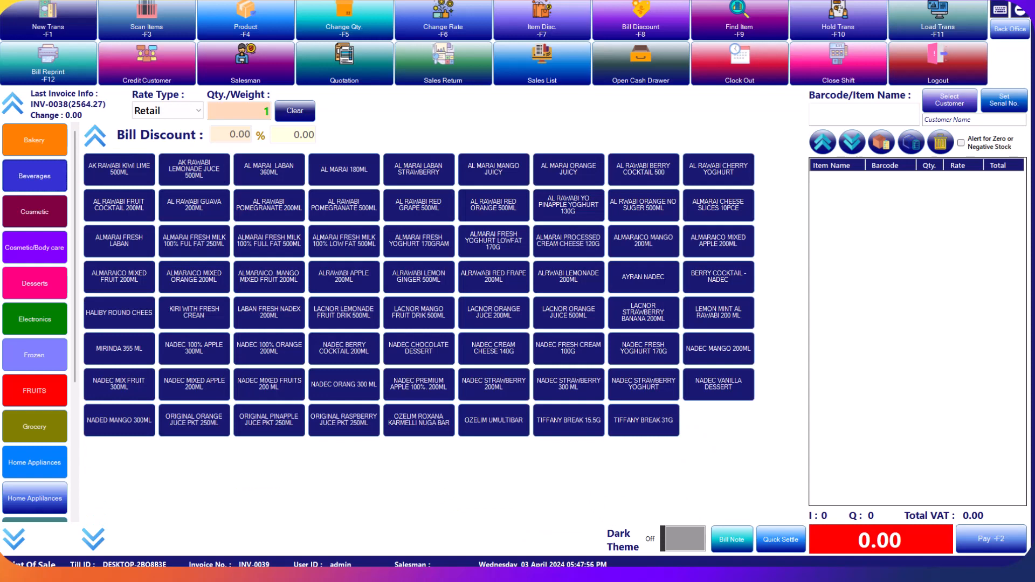
click(643, 312)
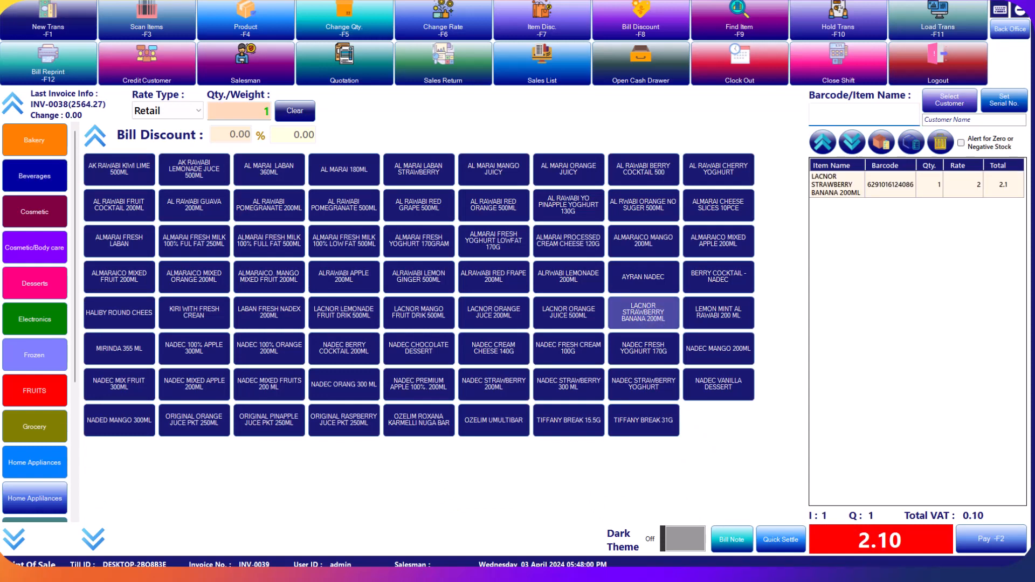
click(344, 348)
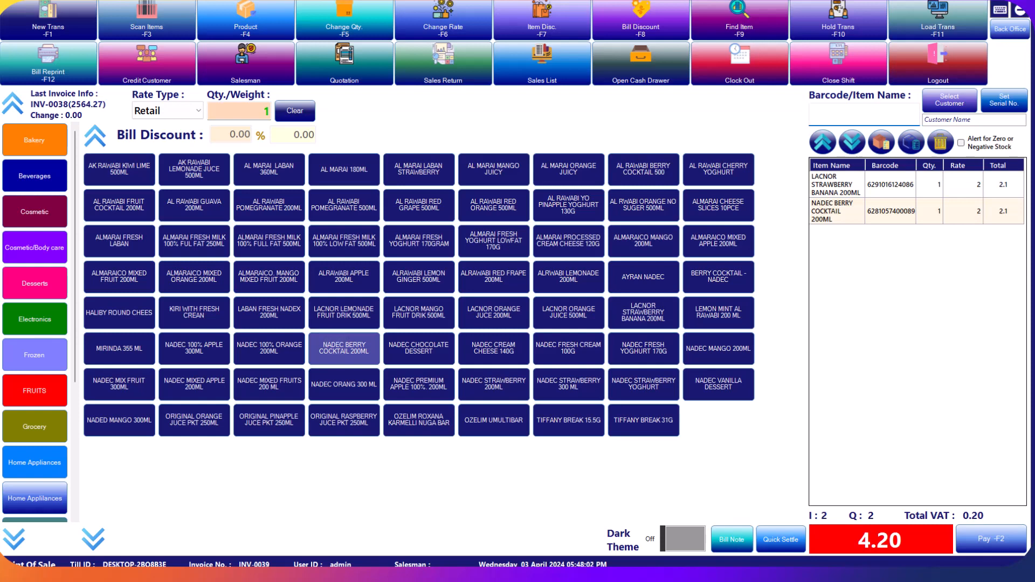
Add SHAN DAAL MASALA 100GM and ACCES PERFUME from the Cosmetic category to the bill
click(35, 211)
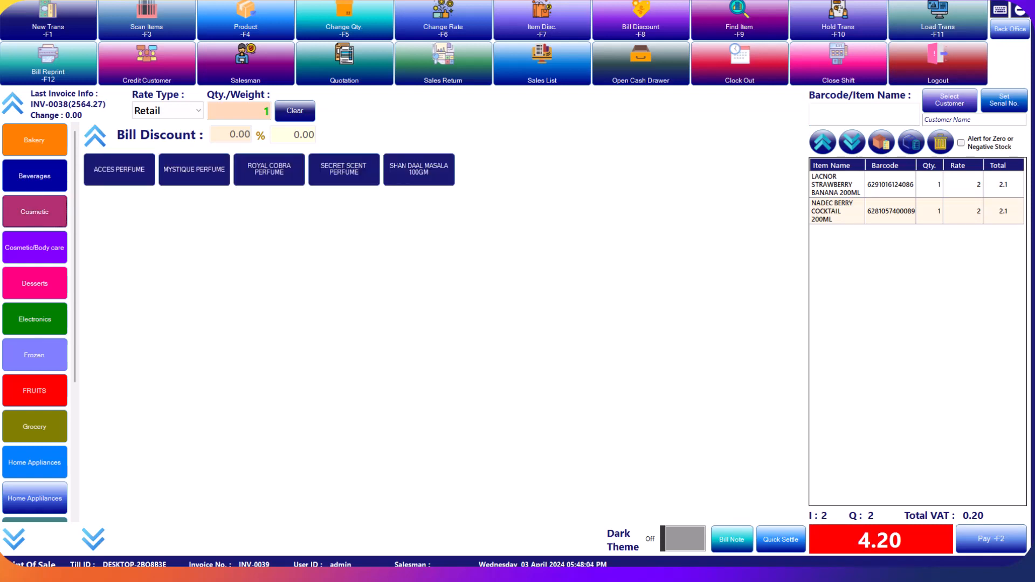
click(419, 169)
click(344, 169)
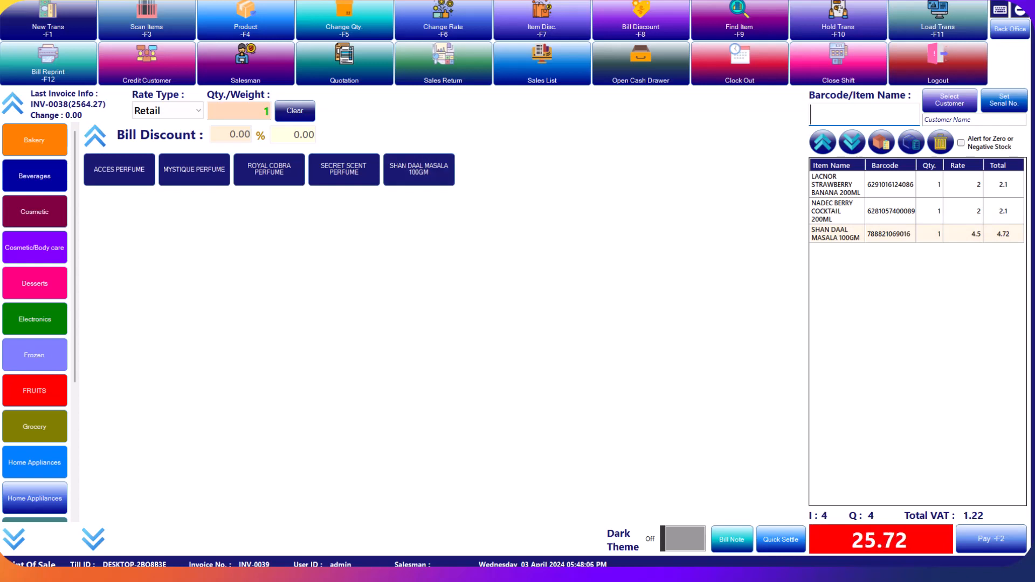
Add TWIX CHOCLATE, IGLOO CHOCO BAR and IGLOO MARK UP ICE CREAM from the Desserts category to the bill
click(35, 283)
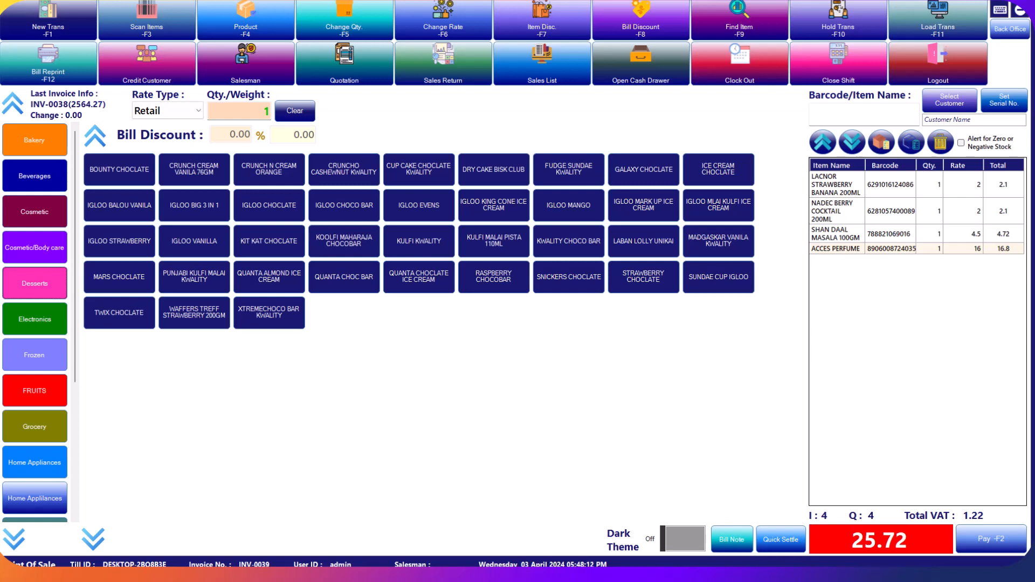
click(119, 312)
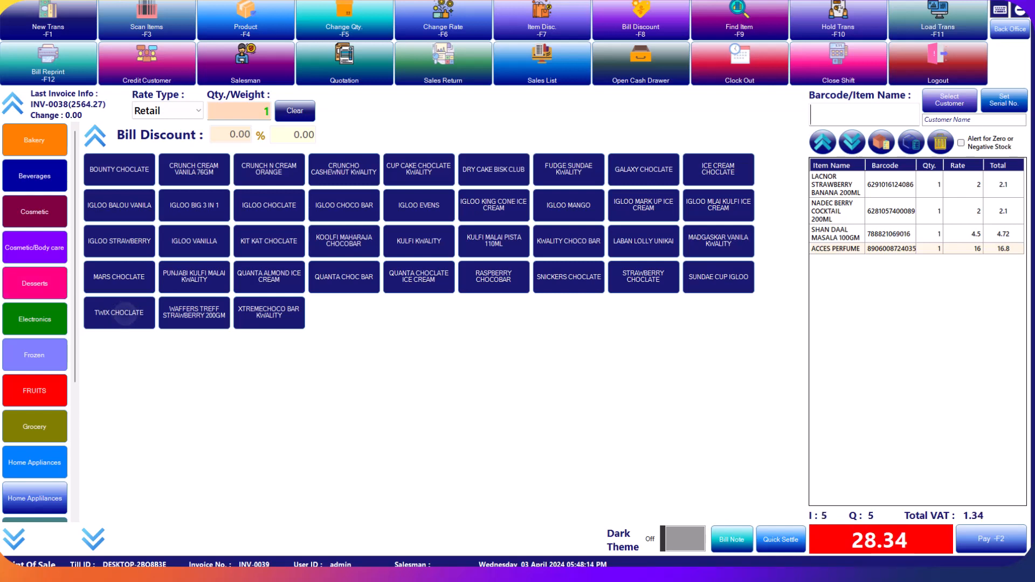
click(344, 205)
click(643, 205)
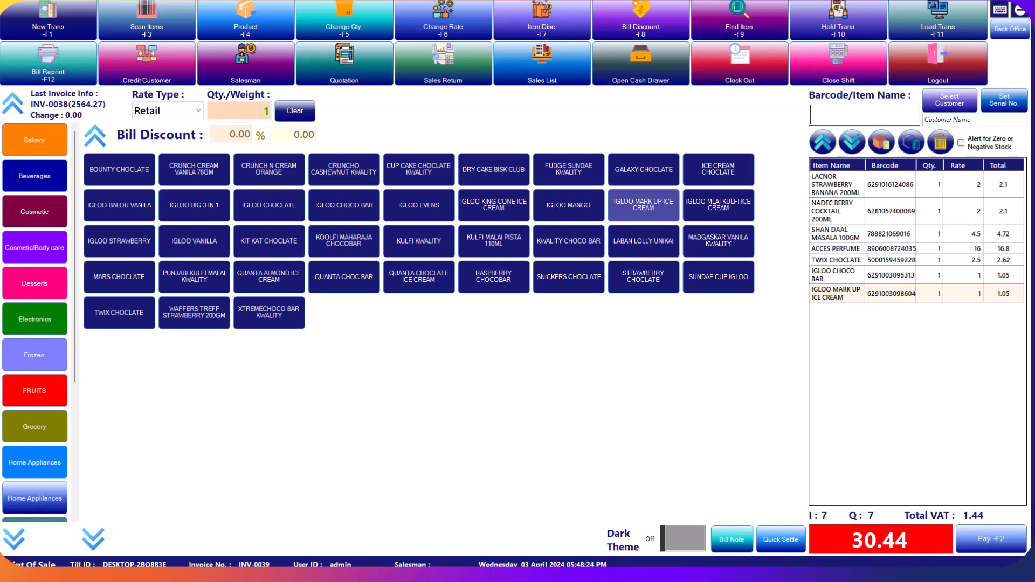
Set the quantity of IGLOO CHOCO BAR in the bill to 4
click(966, 275)
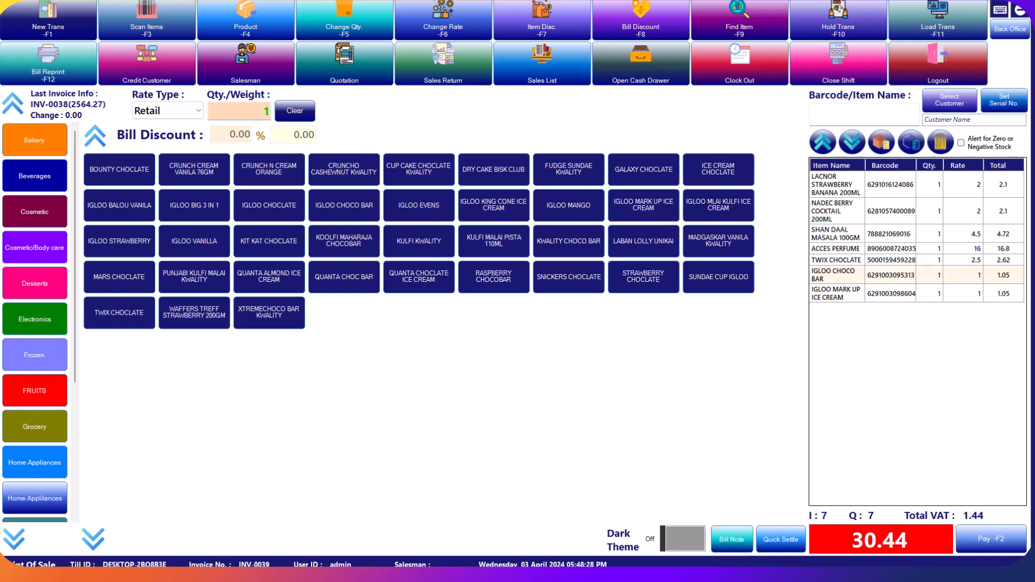
key(F5)
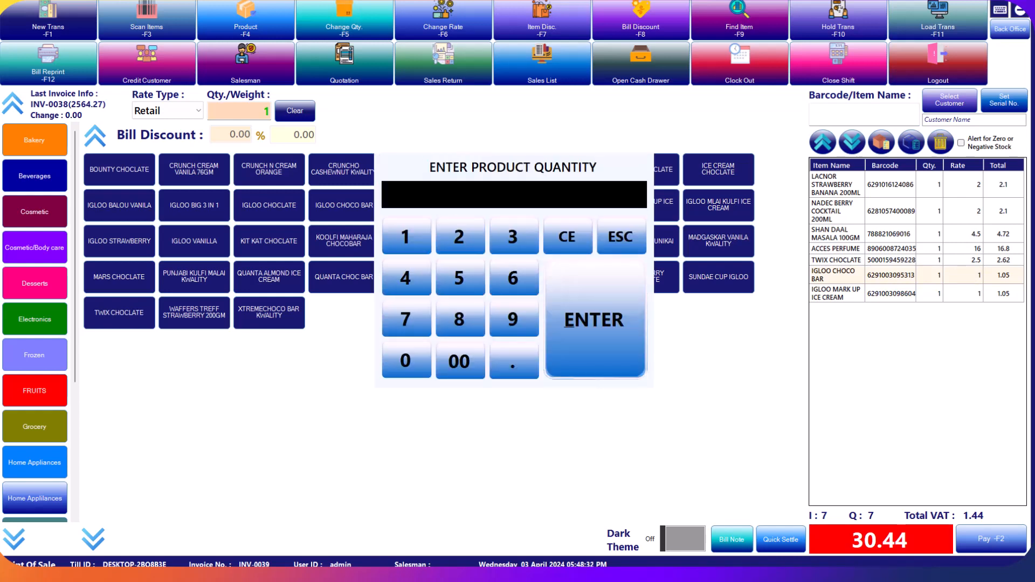
click(406, 277)
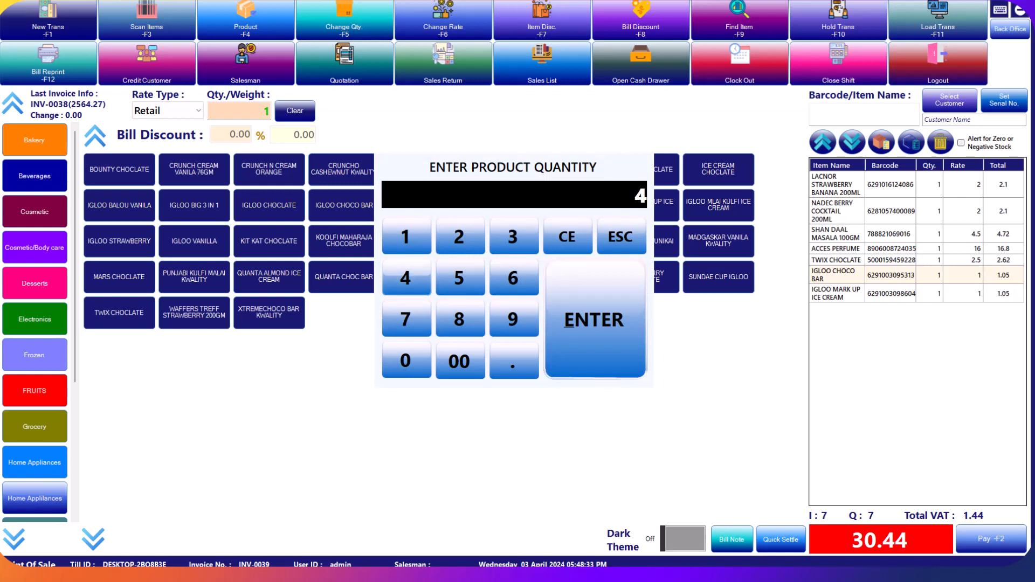
click(611, 326)
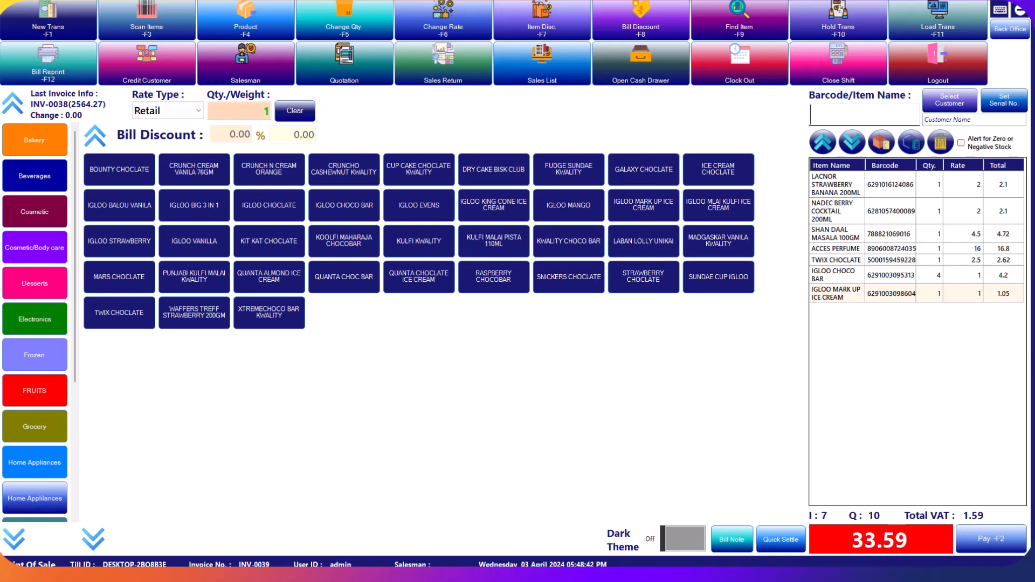
Set the rate of LACNOR STRAWBERRY BANANA 200ML in the bill to 12
click(963, 185)
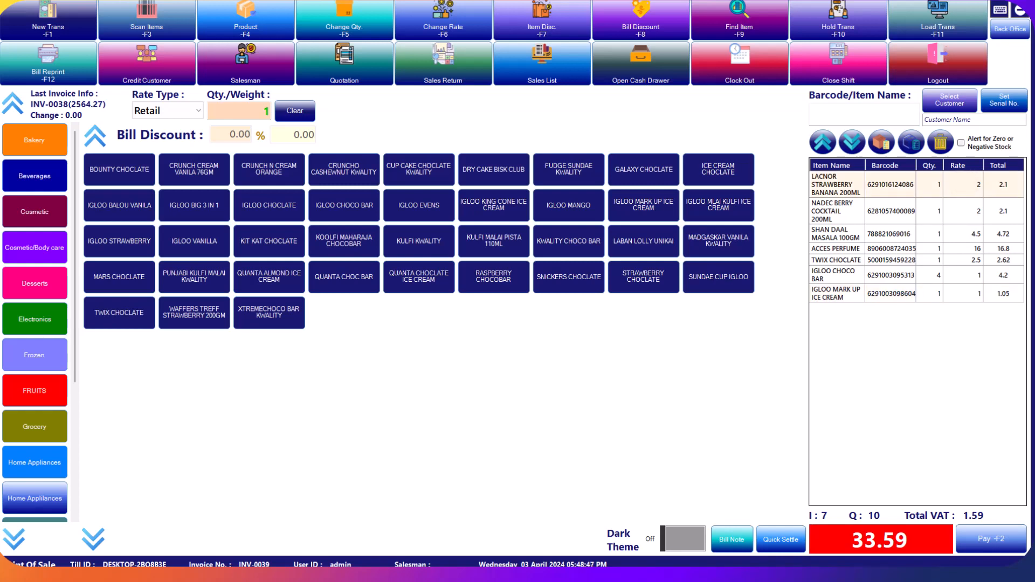
key(F6)
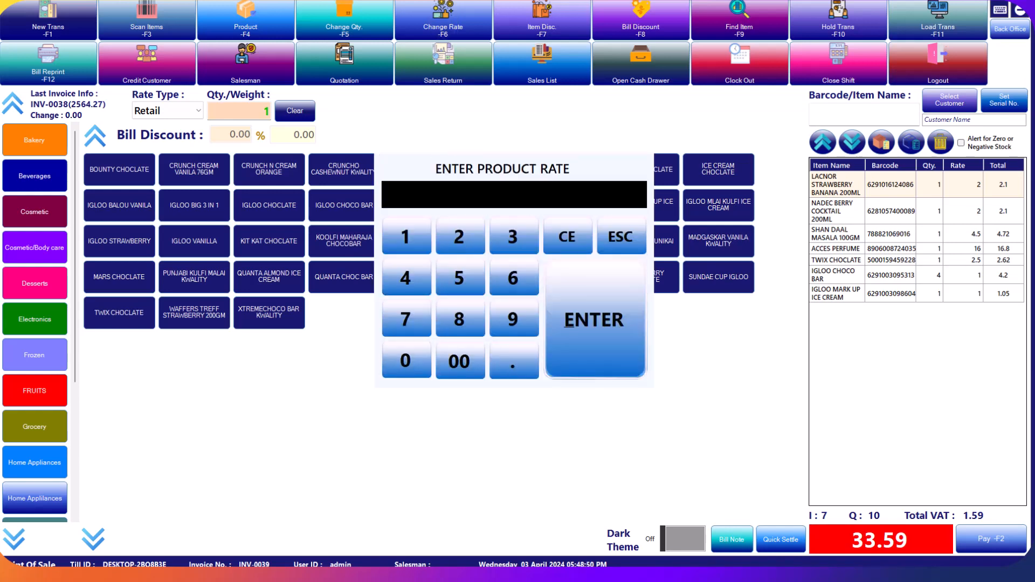
text(12)
key(Return)
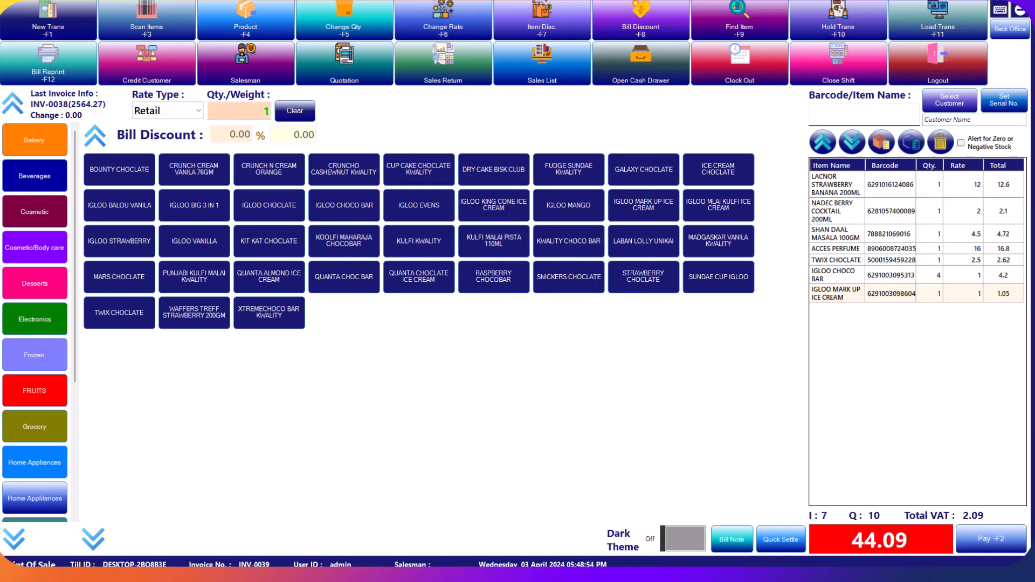
Apply a 2% customer discount to the whole bill
click(1005, 211)
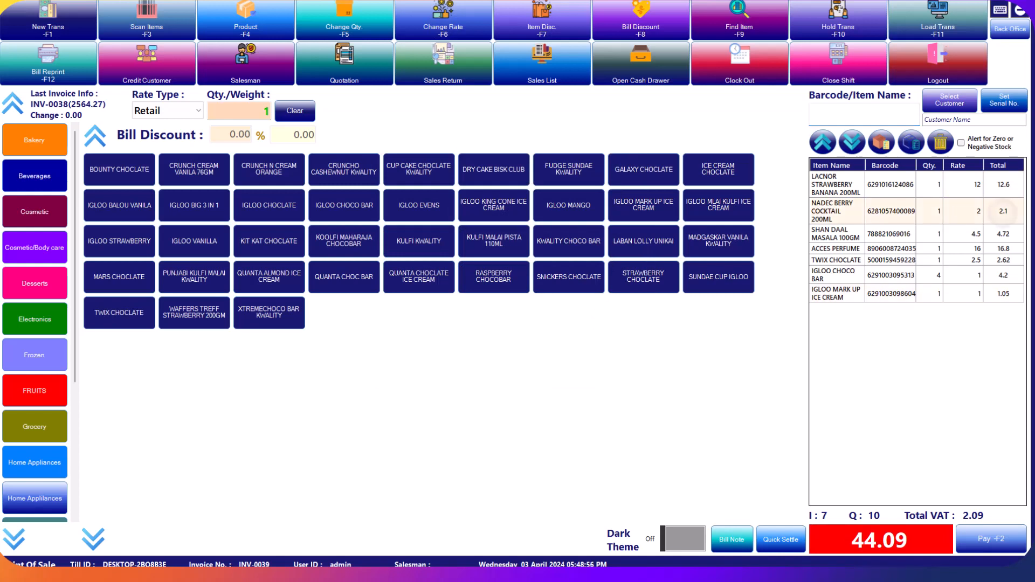
key(F8)
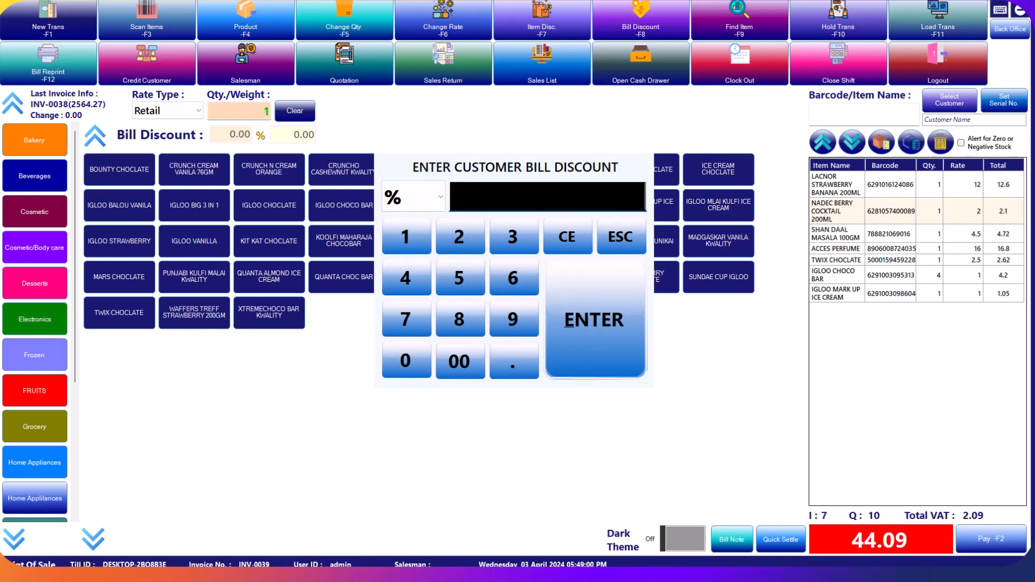
text(2)
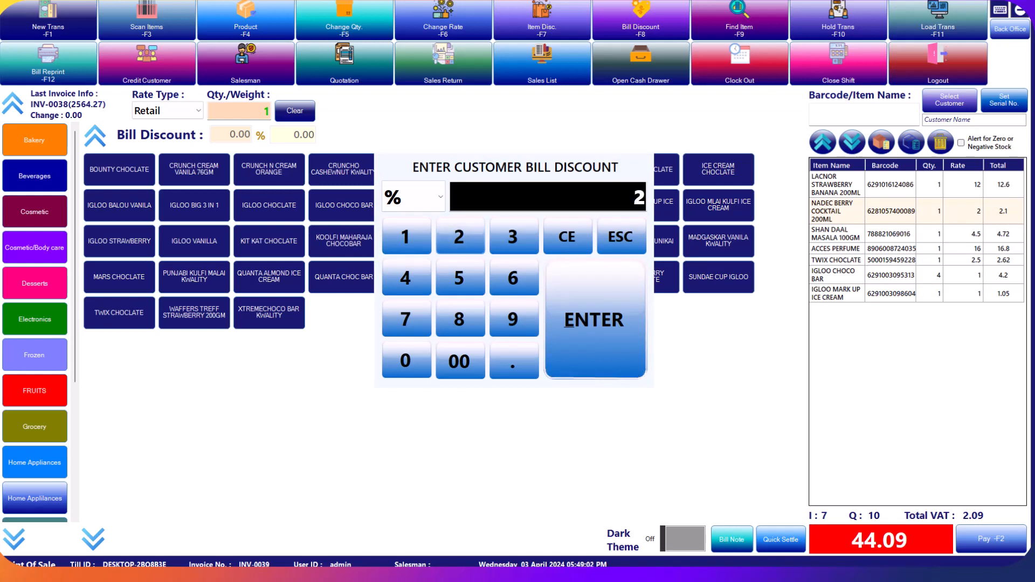
key(Return)
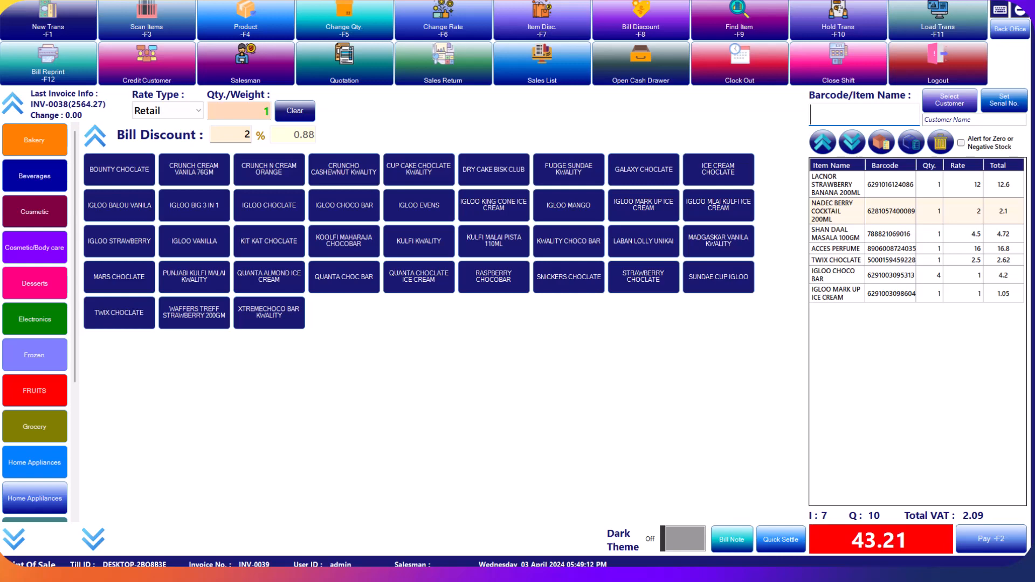
Take a cash payment of 100 for the bill and save the sale without printing
key(F2)
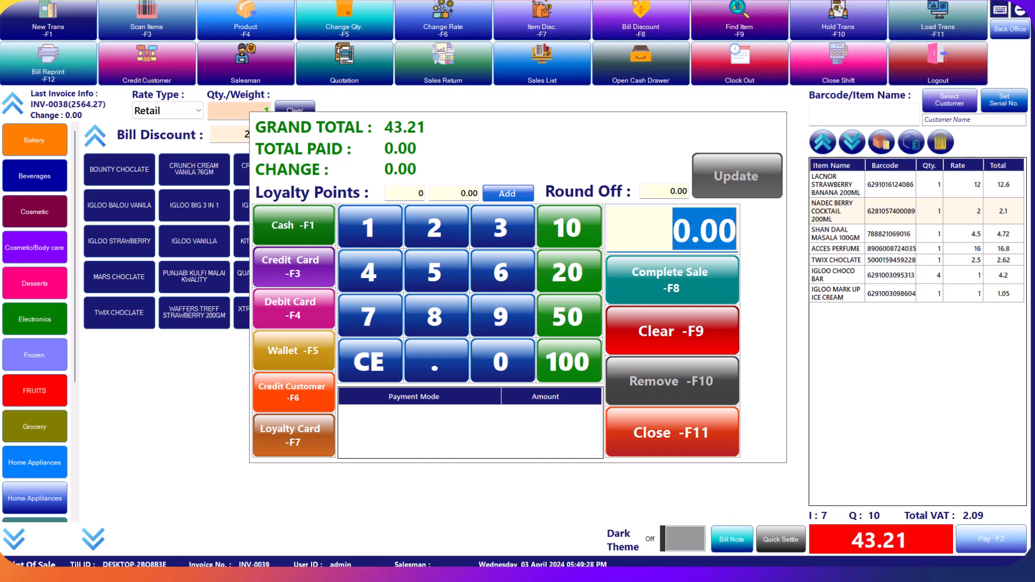
click(368, 227)
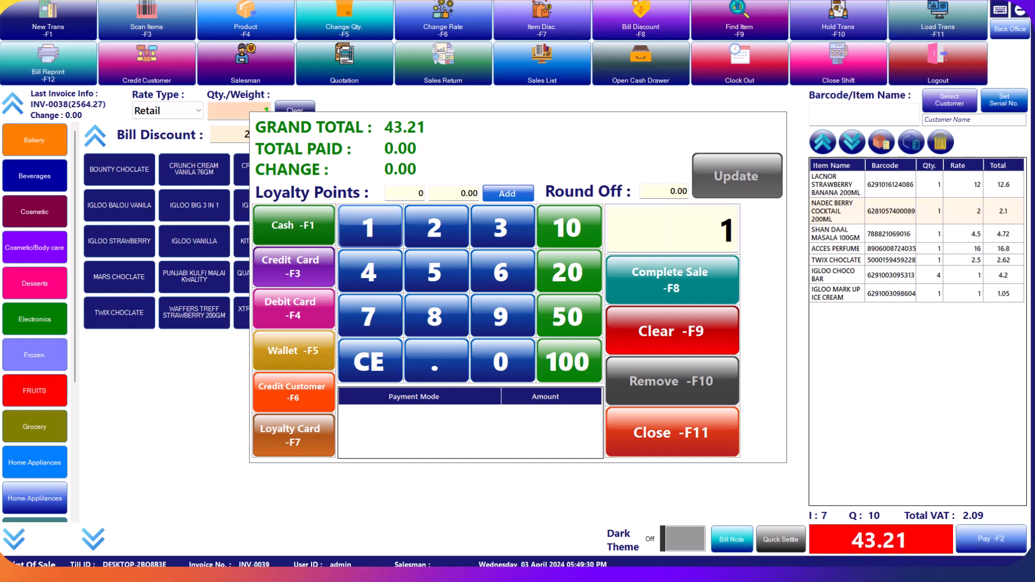
click(500, 361)
click(501, 361)
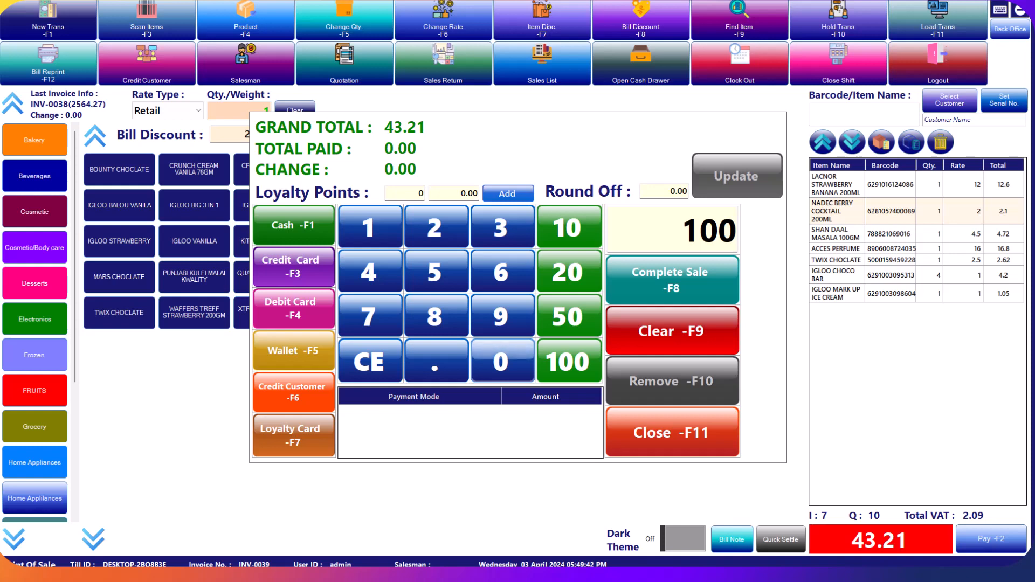
key(F1)
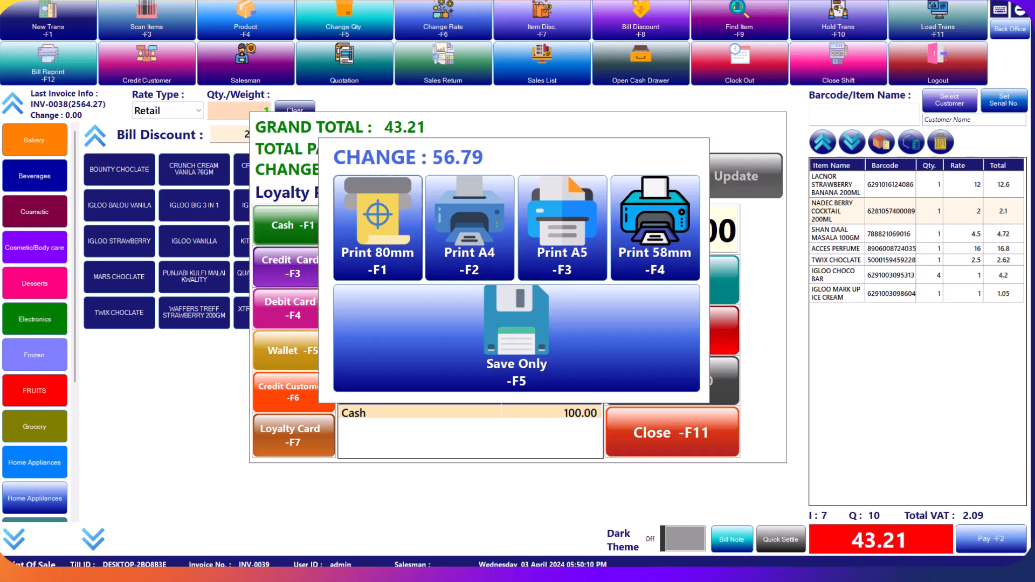
key(F5)
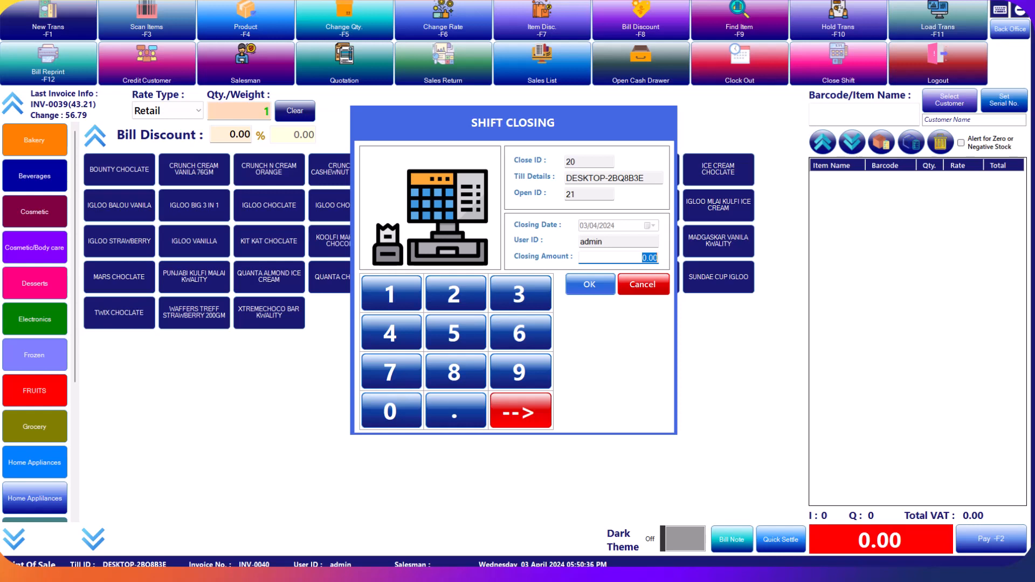
Submit the shift closing with a closing amount of 42
click(391, 332)
click(456, 293)
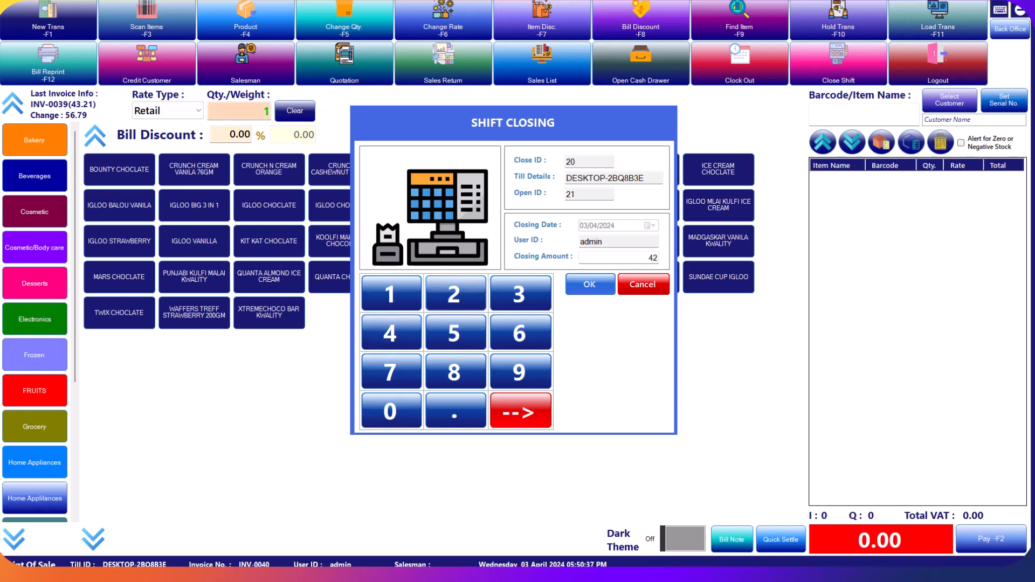
click(590, 284)
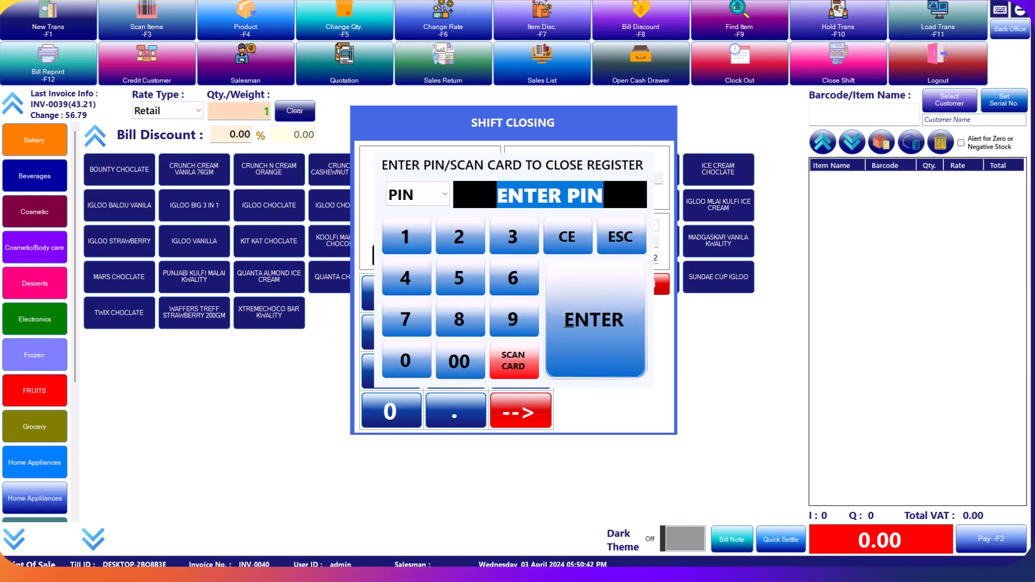
Enter the PIN to authorise closing the register and answer the shift closing report prompt
click(407, 236)
click(460, 236)
click(513, 237)
click(594, 319)
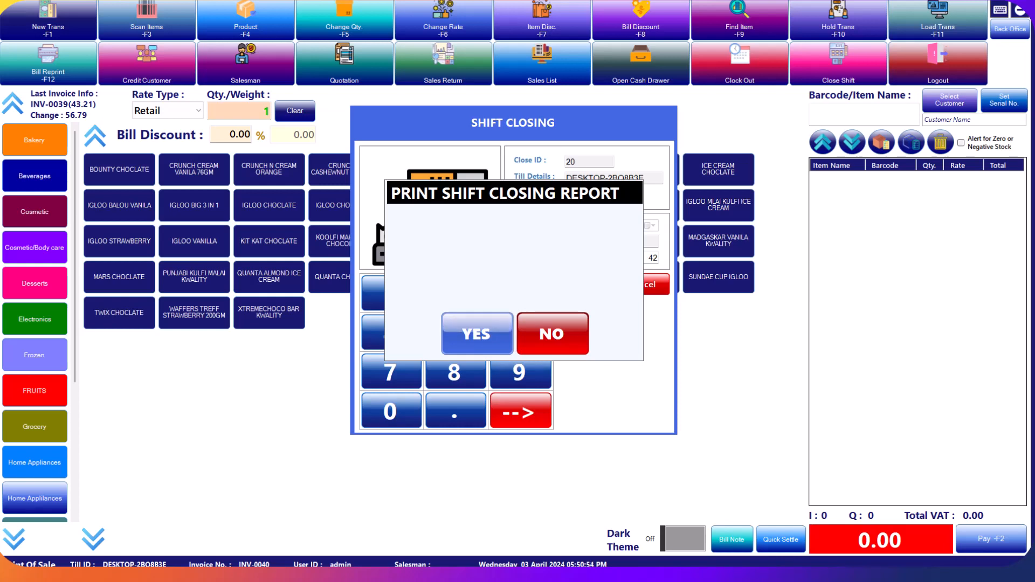
key(Return)
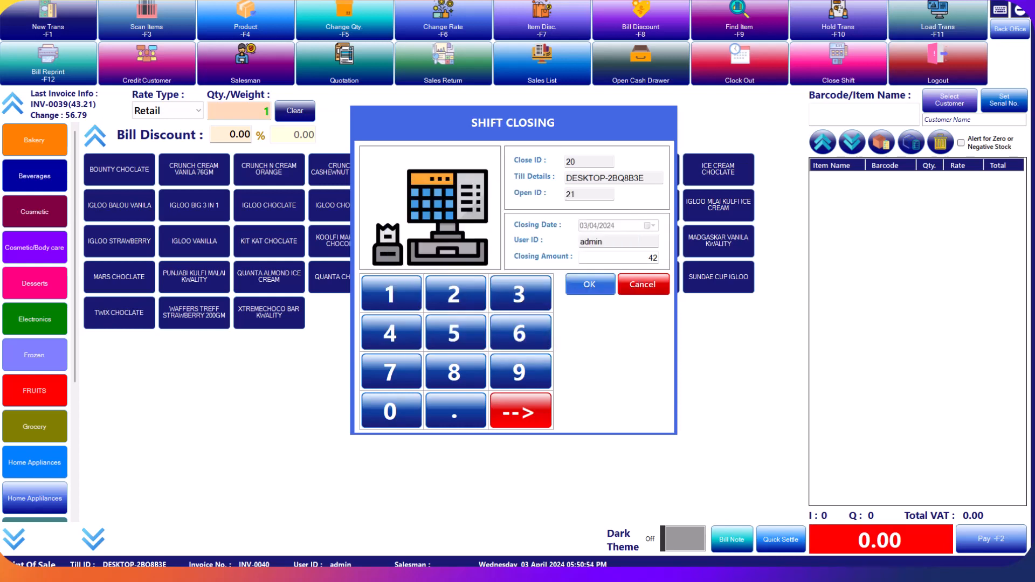